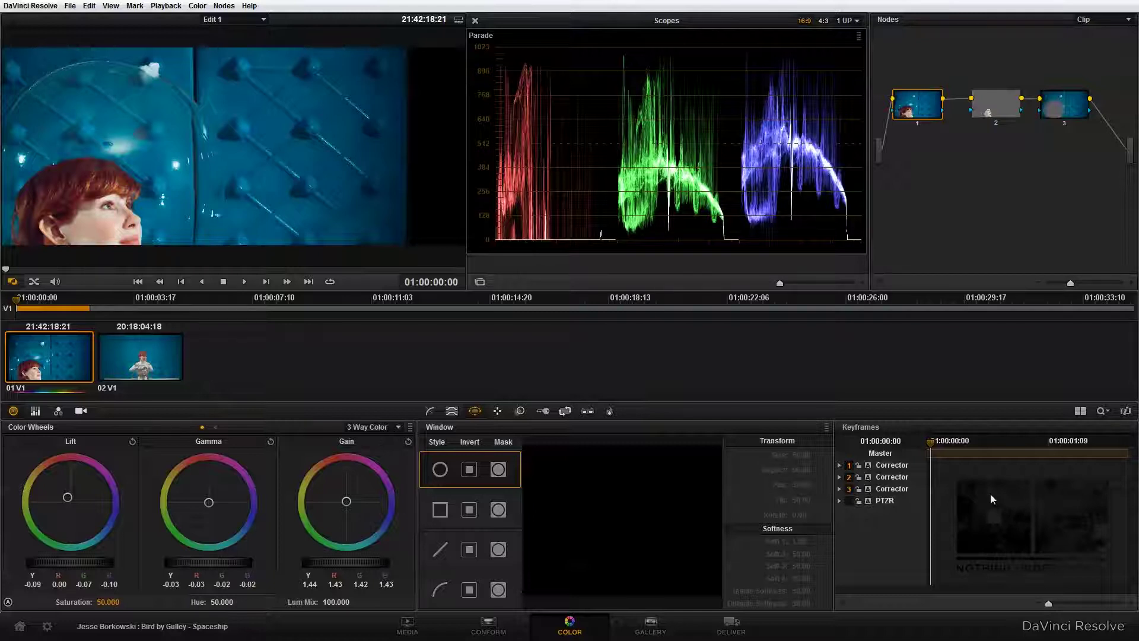
- Bring up the Nodes panel context menu to add a node
{"action": "right_click", "coordinate": [944, 196]}
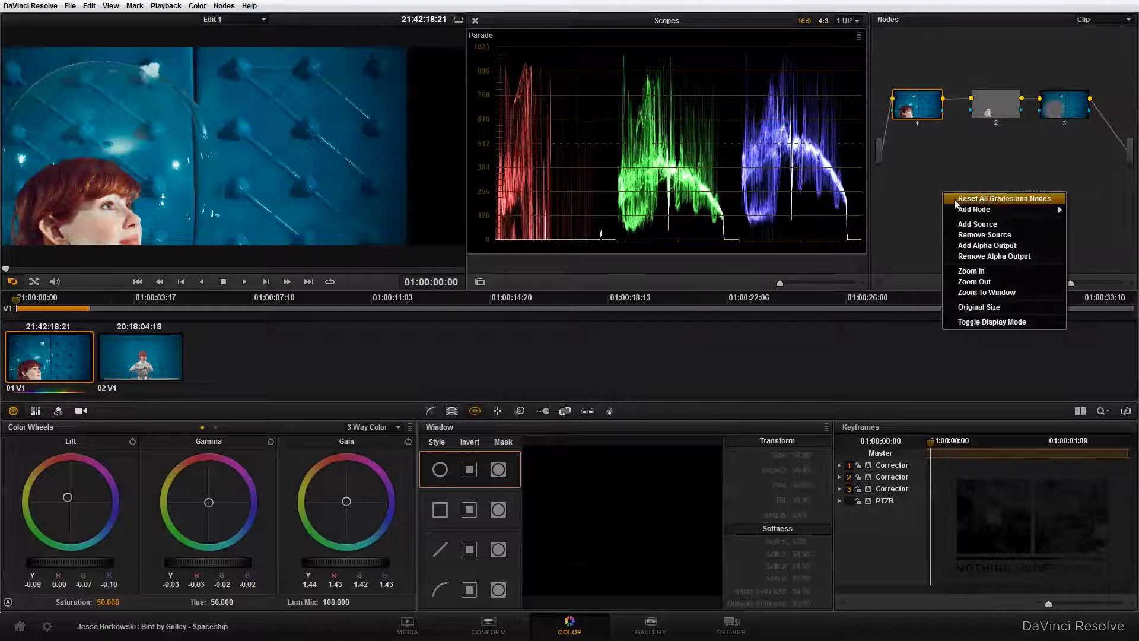
- Add corrector node 4 and insert it between nodes 1 and 2, shifting nodes 2 and 3 right
{"action": "mouse_move", "coordinate": [974, 211]}
{"action": "left_click", "coordinate": [1095, 212]}
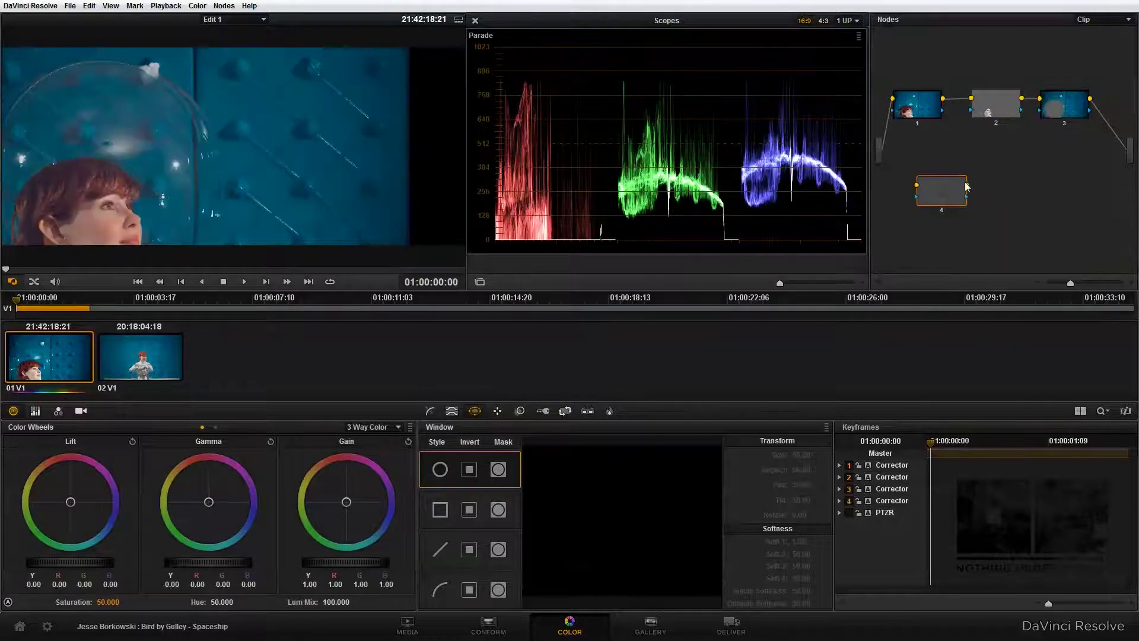
{"action": "left_click_drag", "start_coordinate": [943, 189], "coordinate": [976, 190]}
{"action": "left_click_drag", "start_coordinate": [1059, 109], "coordinate": [1075, 110]}
{"action": "left_click_drag", "start_coordinate": [988, 112], "coordinate": [1005, 112]}
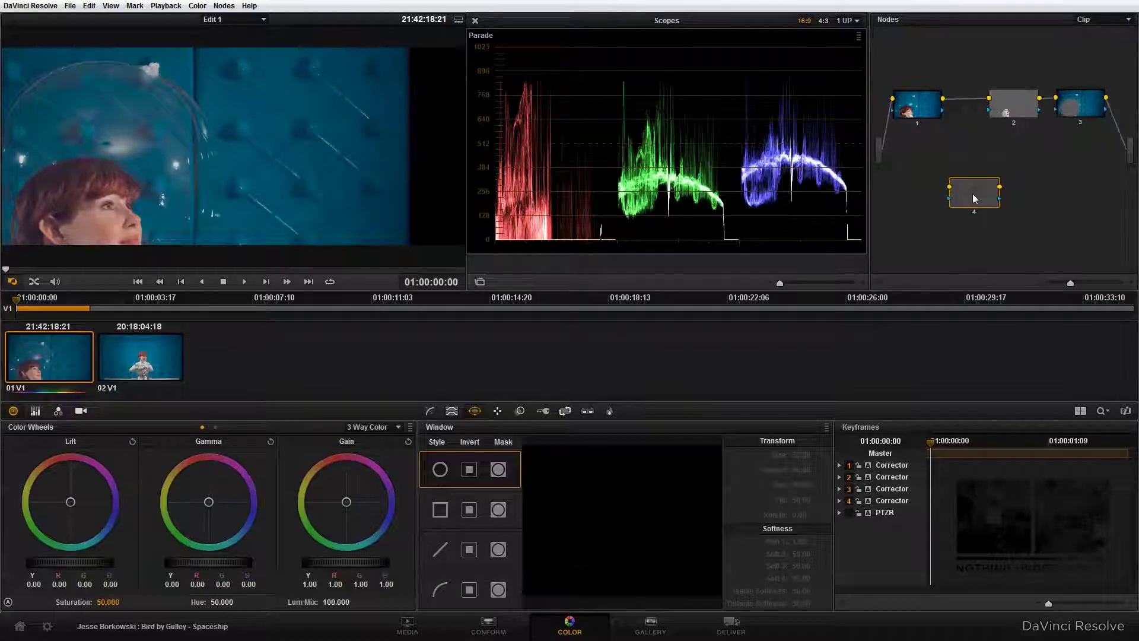
{"action": "left_click_drag", "start_coordinate": [974, 196], "coordinate": [1019, 110]}
{"action": "left_click_drag", "start_coordinate": [918, 106], "coordinate": [1085, 86]}
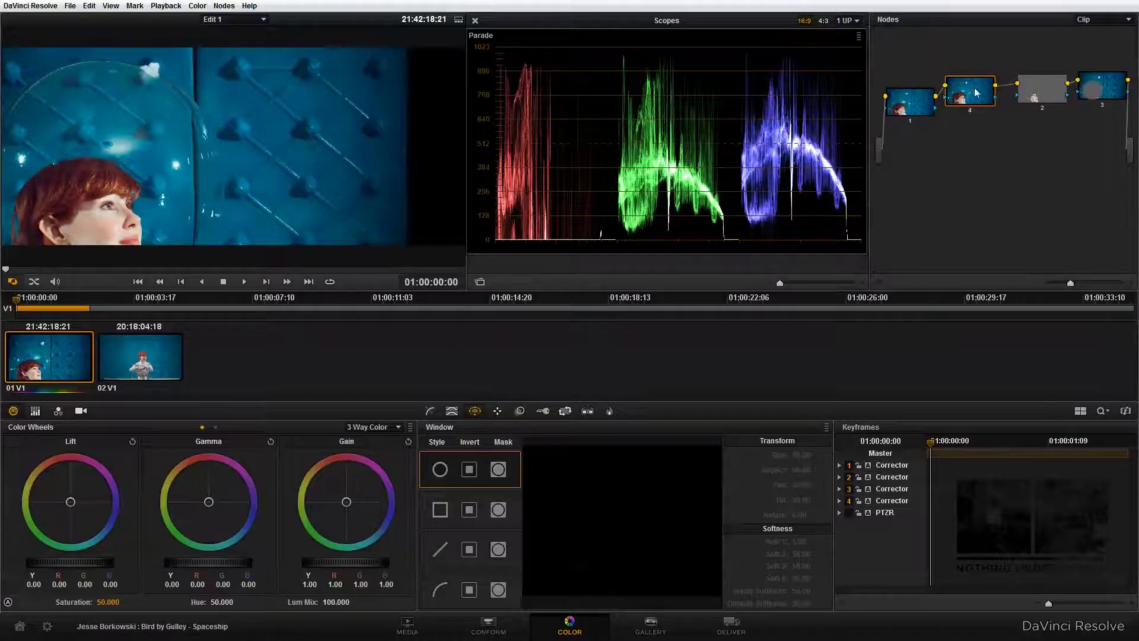
{"action": "left_click_drag", "start_coordinate": [980, 90], "coordinate": [978, 95]}
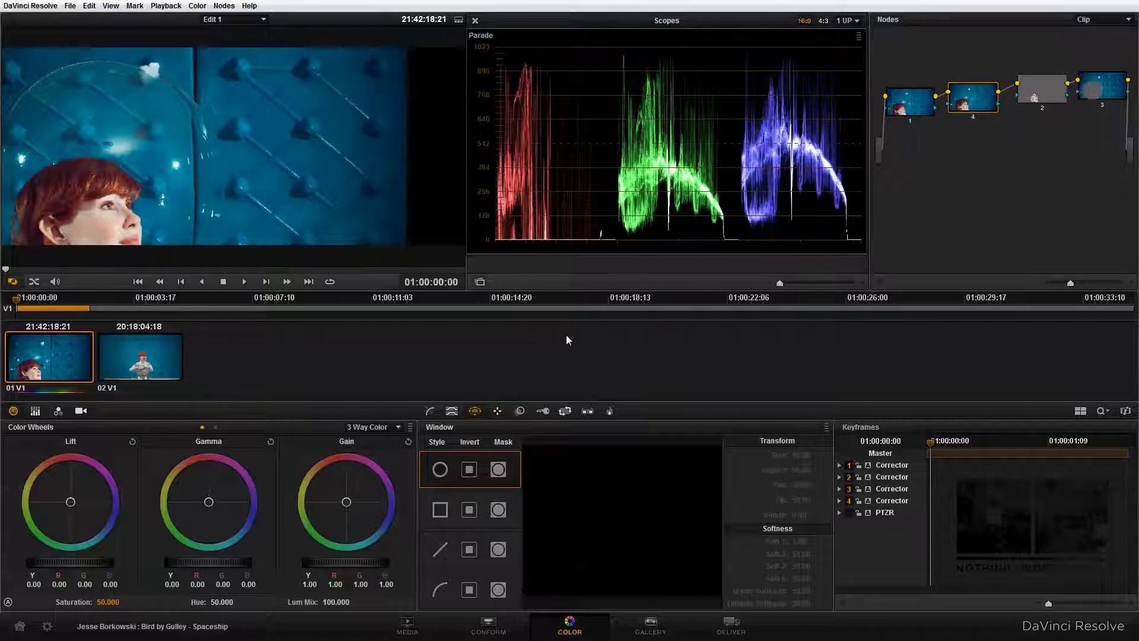
- Sample the blue wall into an HSL key on node 4 and preview its matte; hue centre 91.8, width 6.8
{"action": "left_click", "coordinate": [455, 412]}
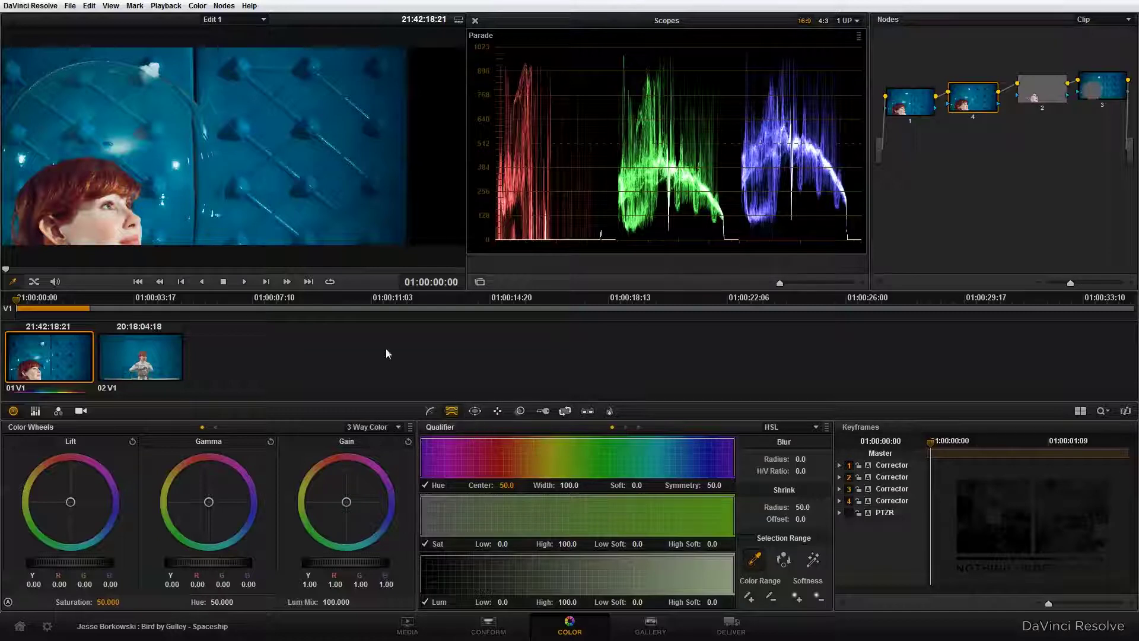
{"action": "mouse_move", "coordinate": [323, 222]}
{"action": "left_mouse_down"}
{"action": "mouse_move", "coordinate": [347, 166]}
{"action": "mouse_move", "coordinate": [275, 95]}
{"action": "left_mouse_up"}
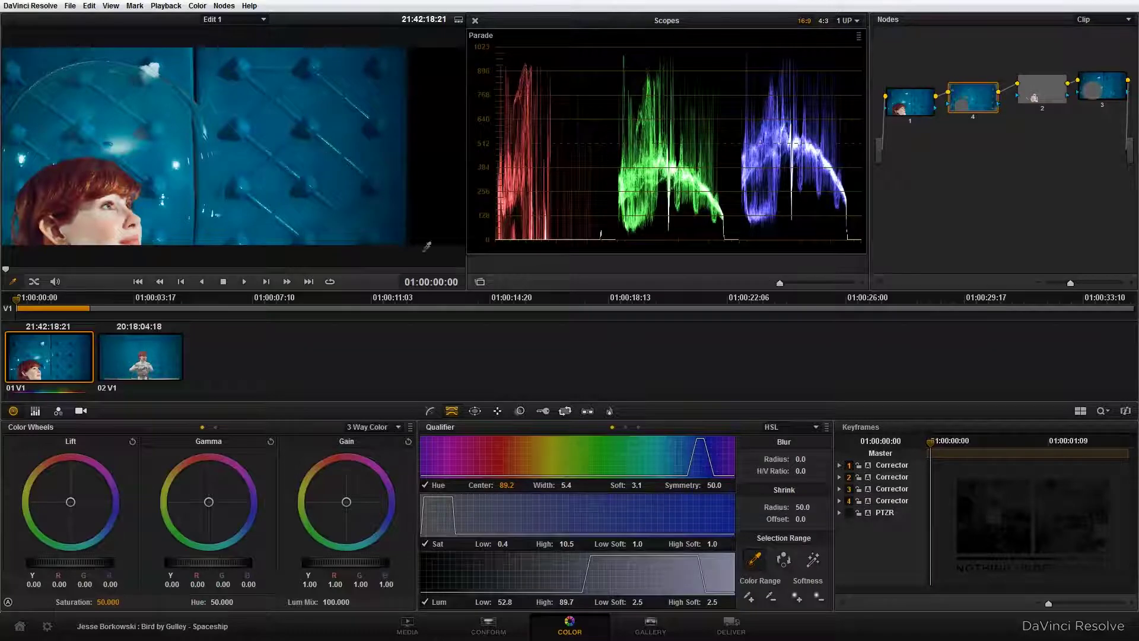
{"action": "left_click", "coordinate": [813, 560]}
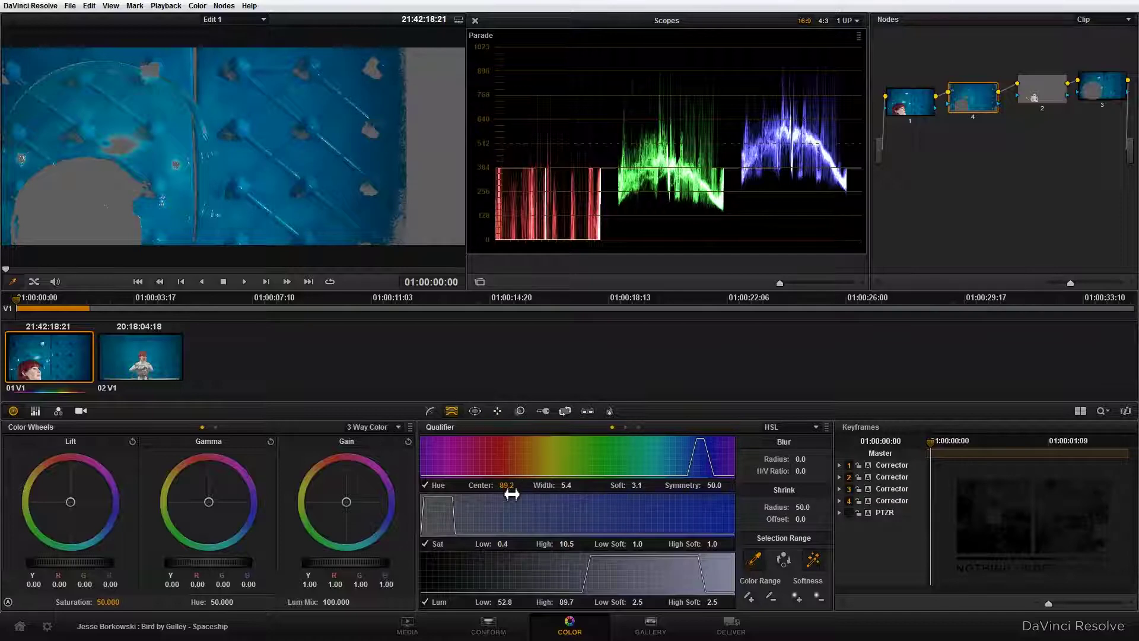
{"action": "left_click_drag", "start_coordinate": [511, 493], "coordinate": [577, 484]}
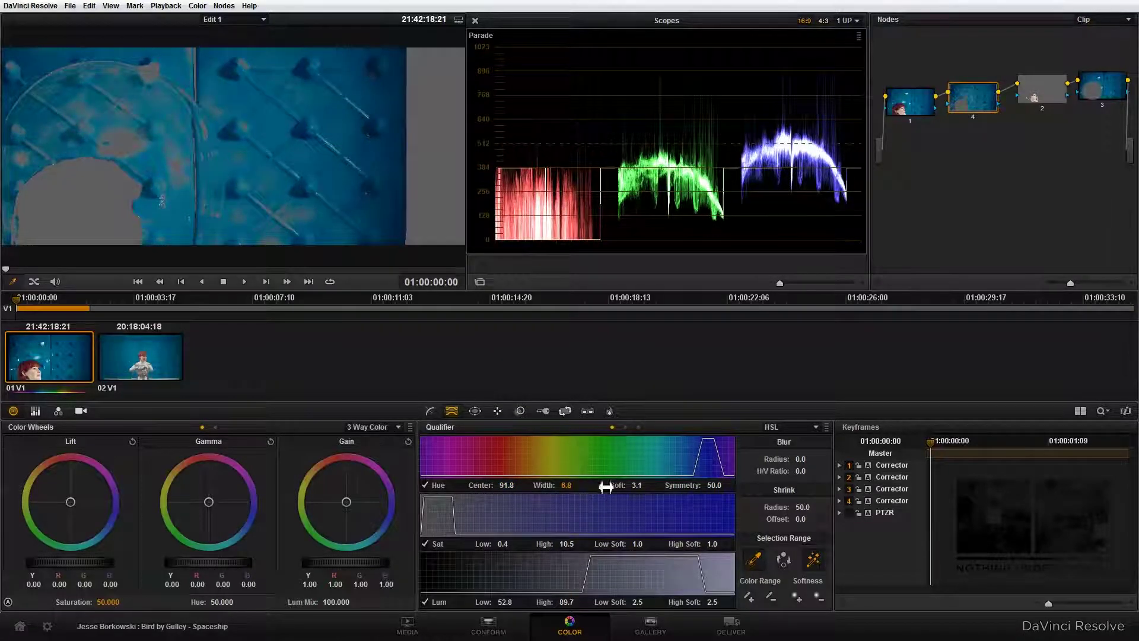
- Tighten the wall key's saturation range and softness, and lower luminance high to 68.8
{"action": "mouse_move", "coordinate": [566, 543]}
{"action": "left_mouse_down"}
{"action": "mouse_move", "coordinate": [578, 542]}
{"action": "mouse_move", "coordinate": [570, 552]}
{"action": "left_mouse_up"}
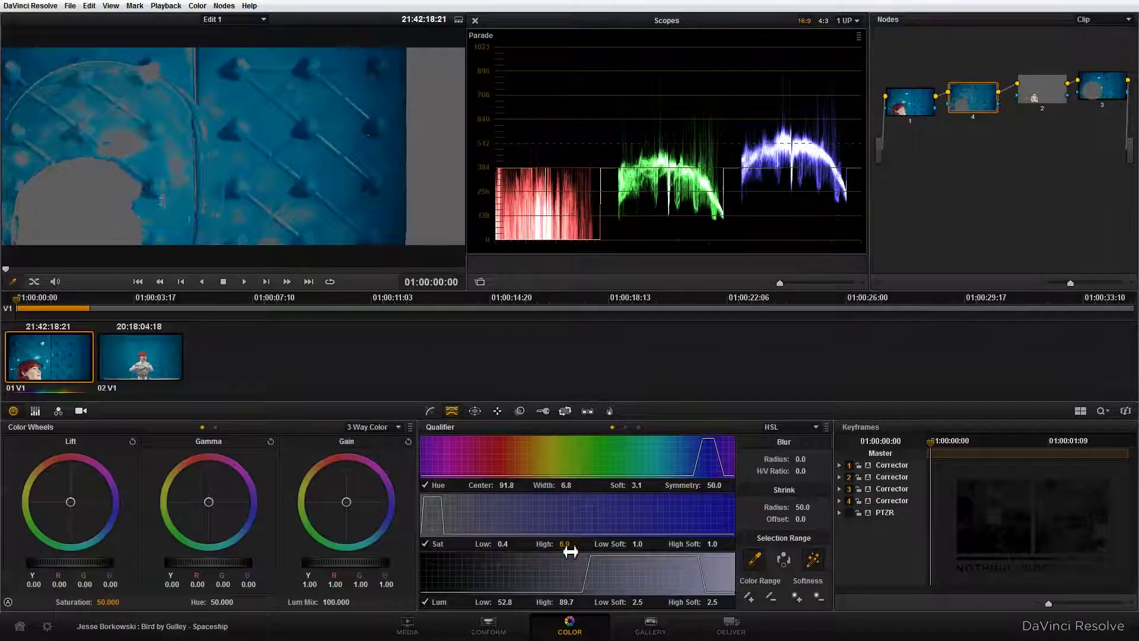
{"action": "left_click_drag", "start_coordinate": [637, 543], "coordinate": [629, 544]}
{"action": "left_click_drag", "start_coordinate": [712, 543], "coordinate": [708, 543]}
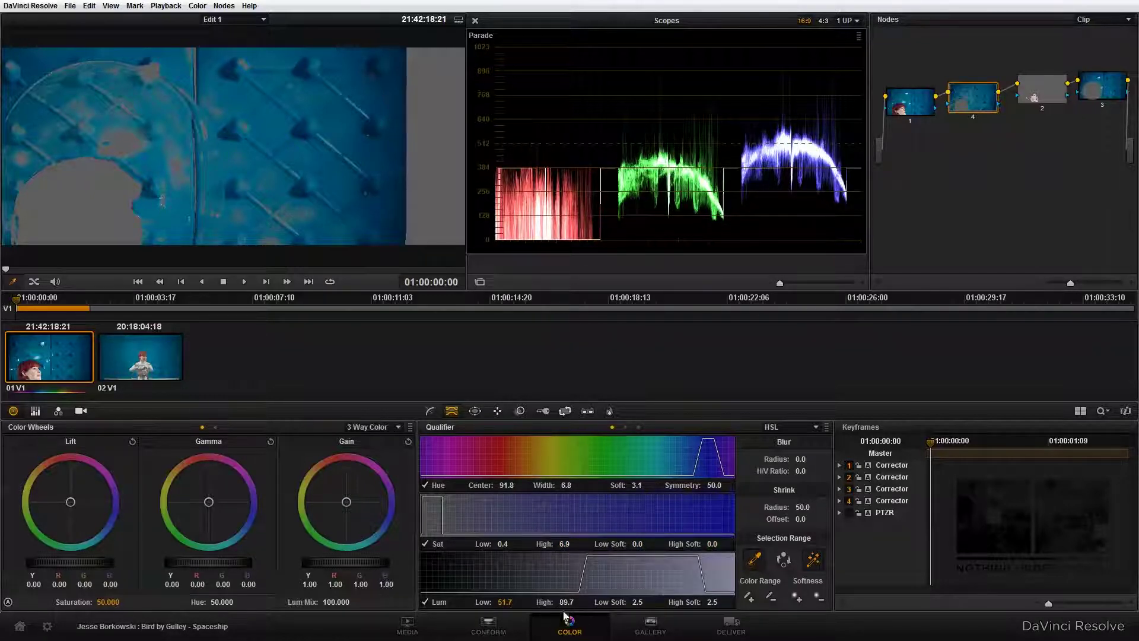
{"action": "left_click_drag", "start_coordinate": [566, 601], "coordinate": [553, 601]}
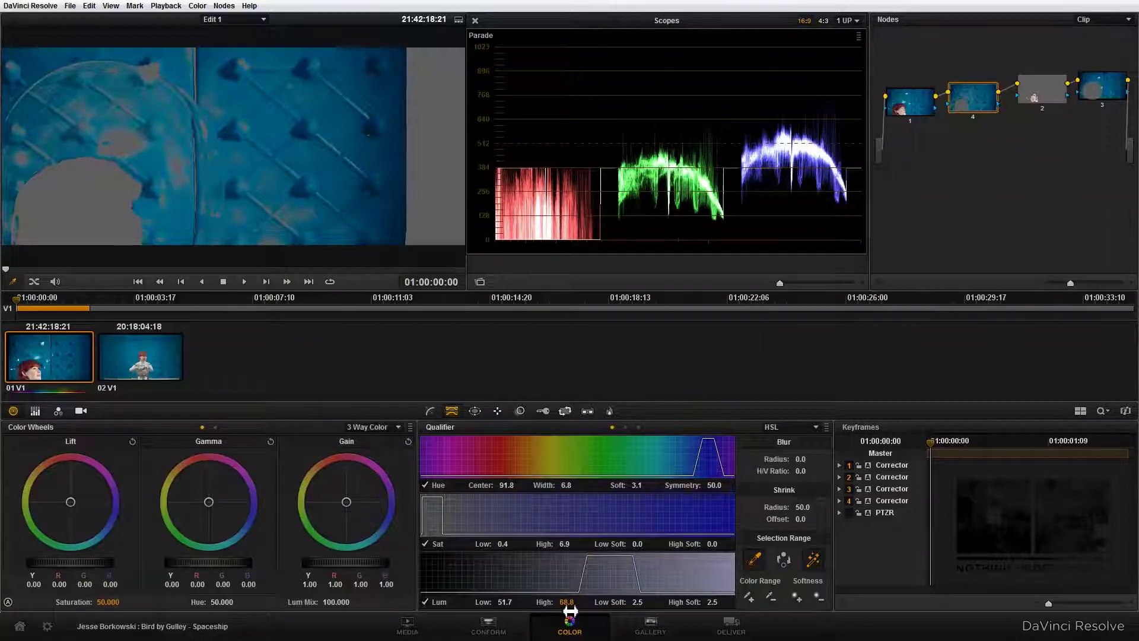
- Give the key blur radius 24.1 and shrink offset -52.0, then show the full-colour image
{"action": "left_click_drag", "start_coordinate": [800, 459], "coordinate": [806, 458]}
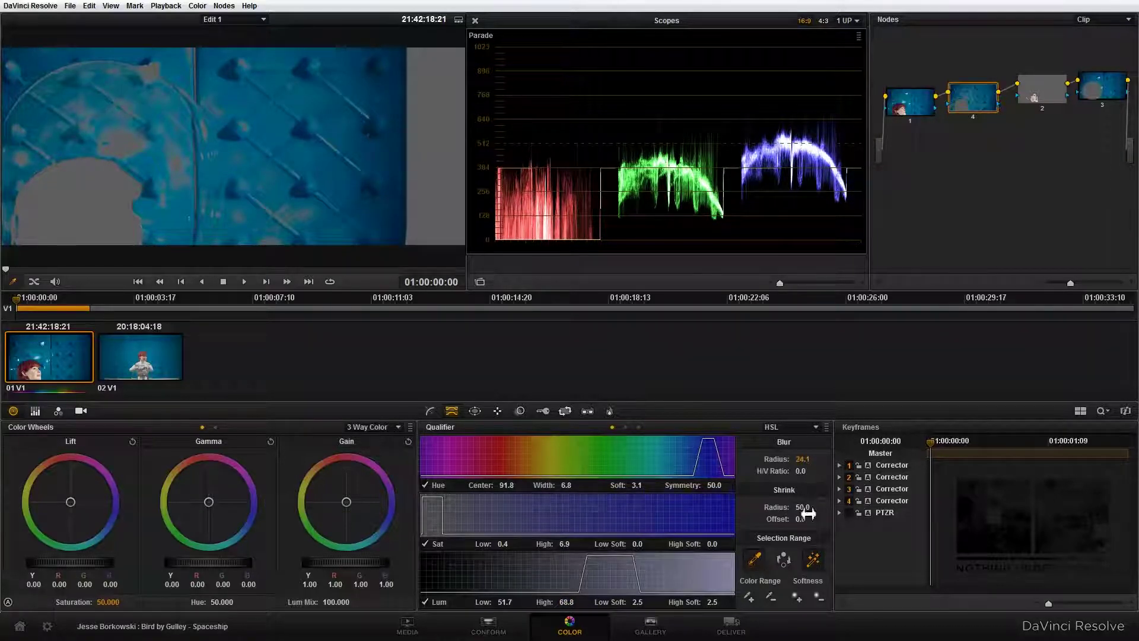
{"action": "left_click_drag", "start_coordinate": [808, 514], "coordinate": [799, 508]}
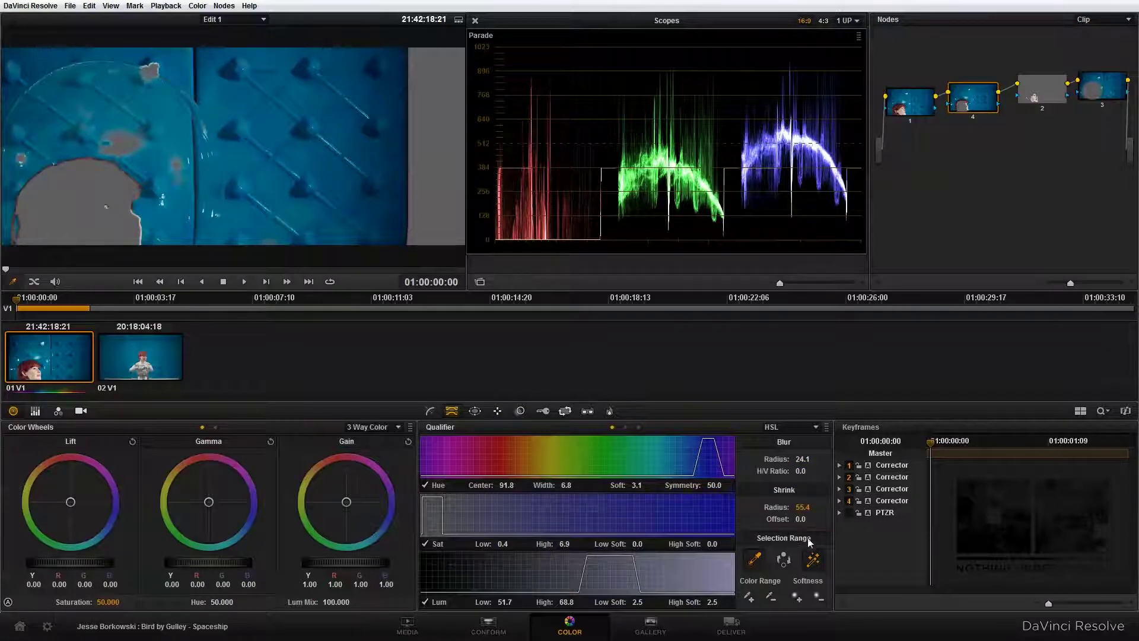
{"action": "mouse_move", "coordinate": [800, 518]}
{"action": "left_mouse_down"}
{"action": "mouse_move", "coordinate": [776, 519]}
{"action": "mouse_move", "coordinate": [819, 520]}
{"action": "left_mouse_up"}
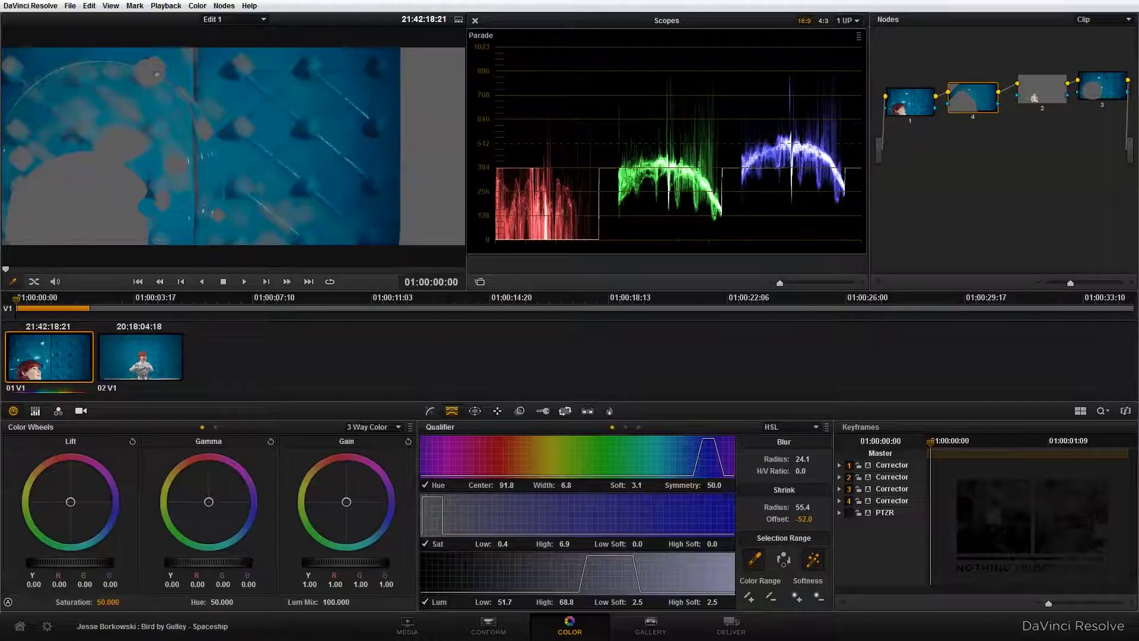
{"action": "left_click", "coordinate": [818, 563]}
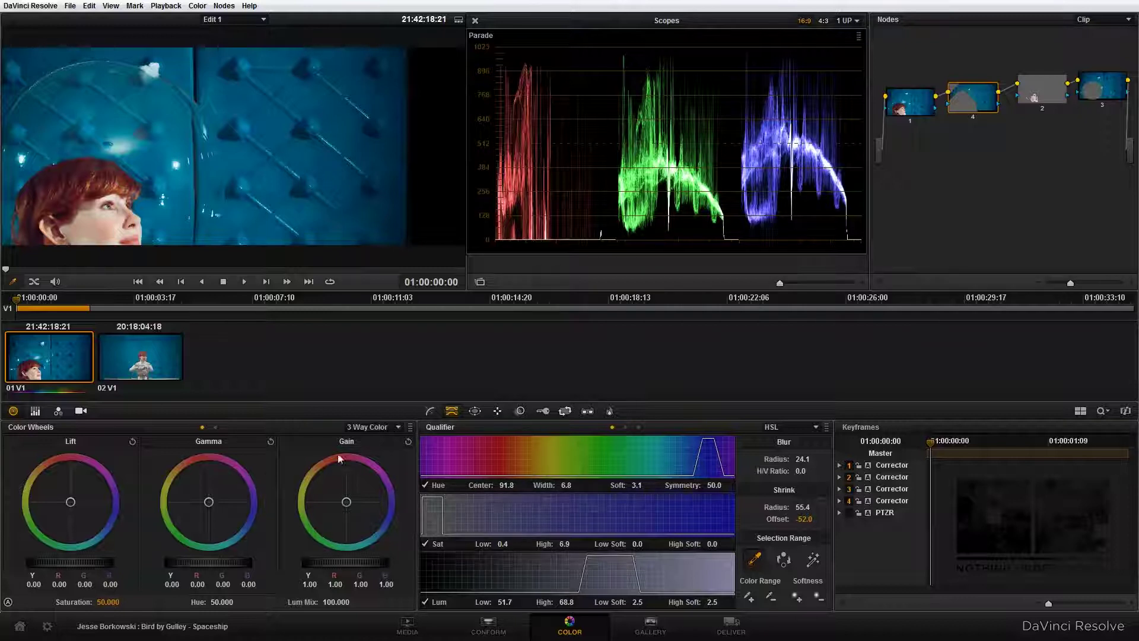
- In the Primaries Bars, set the wall's lift to R -0.13, G 0.03, B 0.10
{"action": "left_click", "coordinate": [35, 411]}
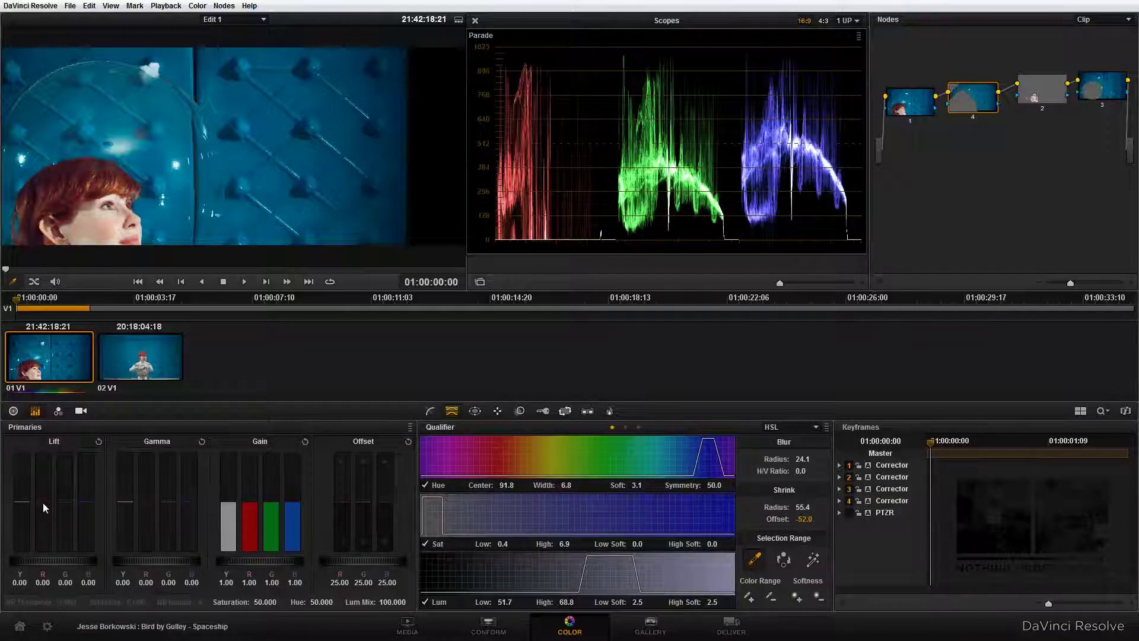
{"action": "left_click_drag", "start_coordinate": [43, 503], "coordinate": [44, 540]}
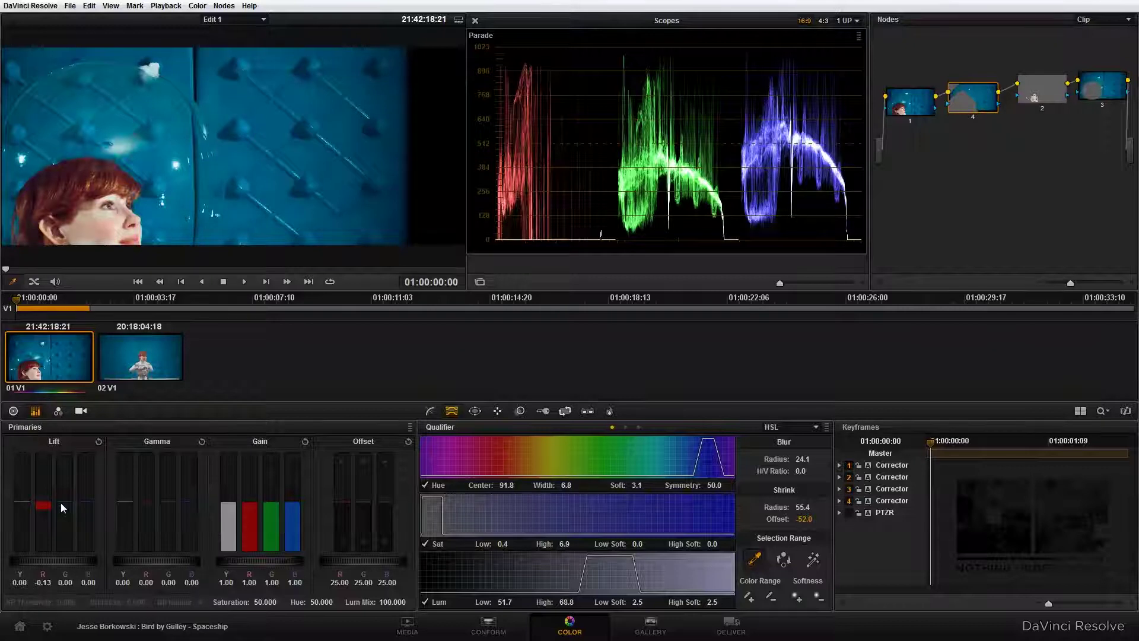
{"action": "mouse_move", "coordinate": [59, 500]}
{"action": "left_mouse_down"}
{"action": "mouse_move", "coordinate": [63, 478]}
{"action": "mouse_move", "coordinate": [87, 492]}
{"action": "mouse_move", "coordinate": [86, 451]}
{"action": "mouse_move", "coordinate": [87, 461]}
{"action": "left_mouse_up"}
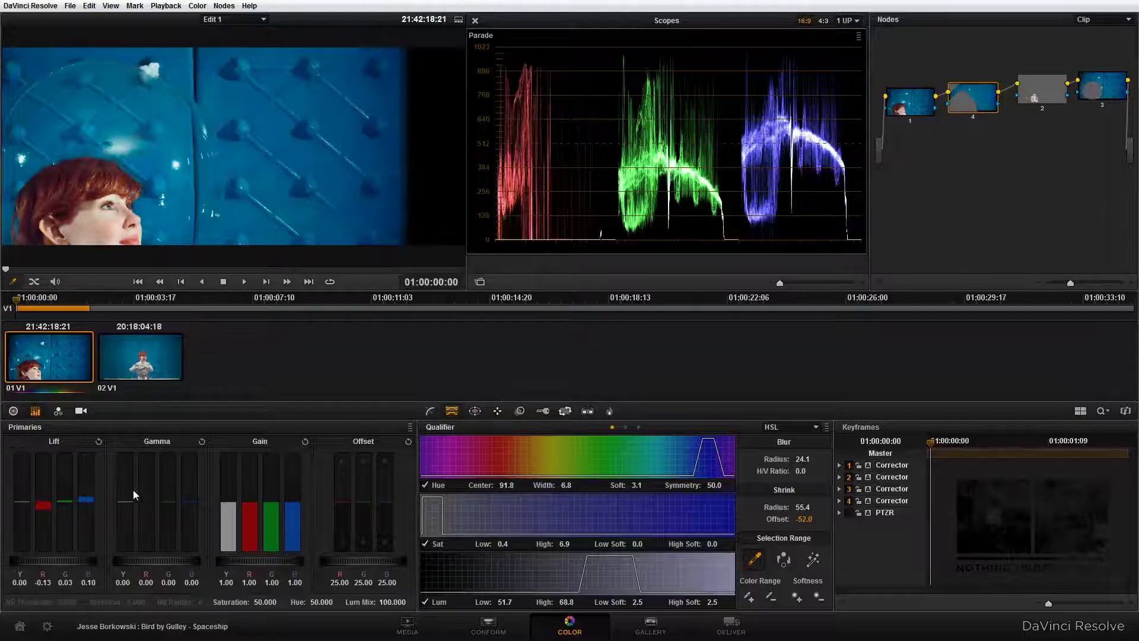
- Balance the wall's gamma with R -0.02 and G 0.01
{"action": "left_click_drag", "start_coordinate": [148, 500], "coordinate": [143, 512]}
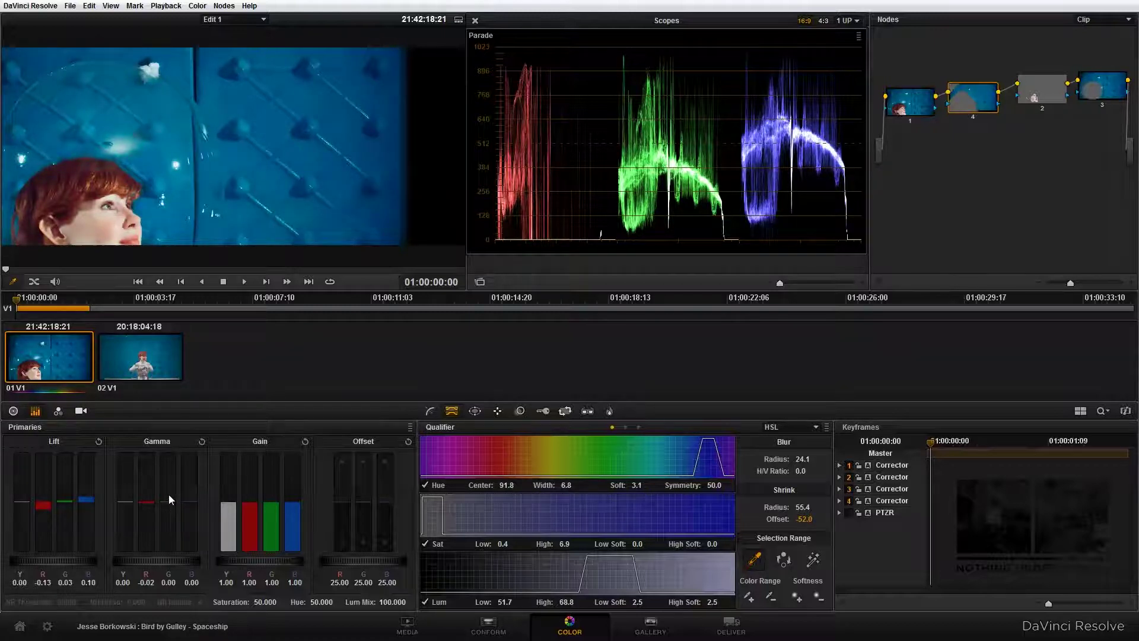
{"action": "left_click_drag", "start_coordinate": [168, 491], "coordinate": [170, 486]}
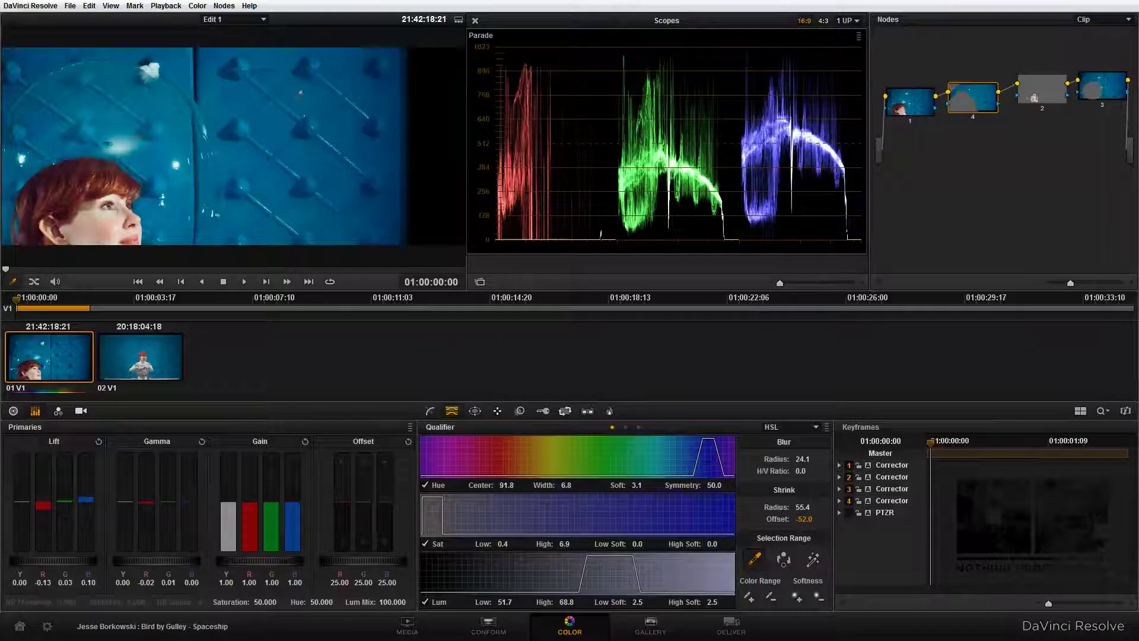
{"action": "left_click", "coordinate": [520, 411]}
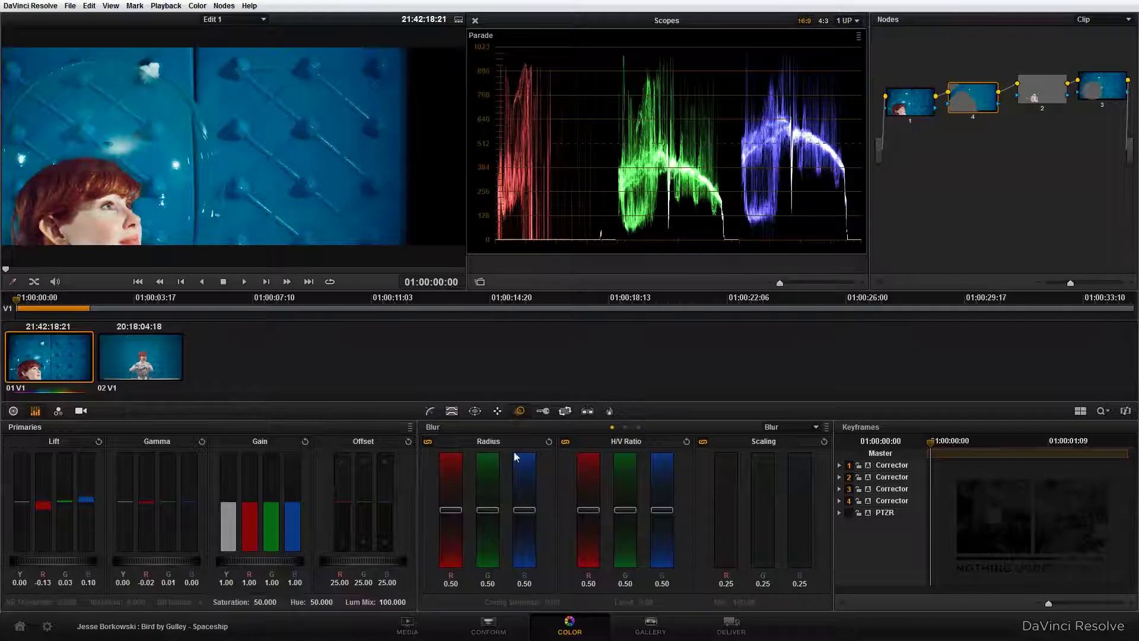
- Blur the keyed wall at radius 0.68 on R, G and B, comparing node 4 off and on
{"action": "left_click_drag", "start_coordinate": [520, 509], "coordinate": [520, 492]}
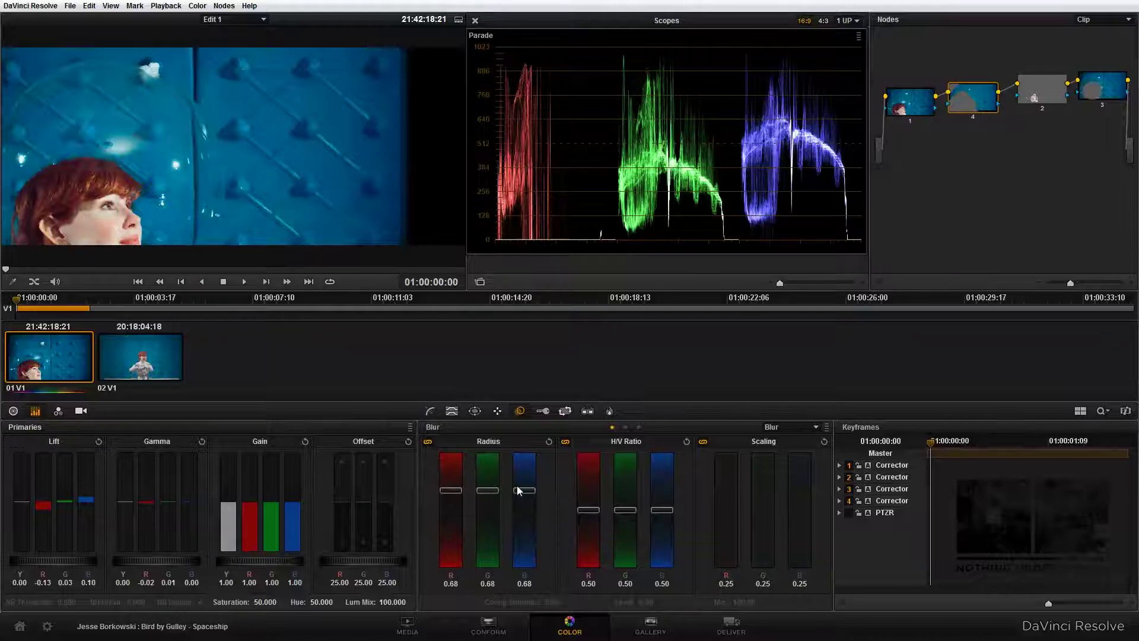
{"action": "key", "text": "ctrl+d"}
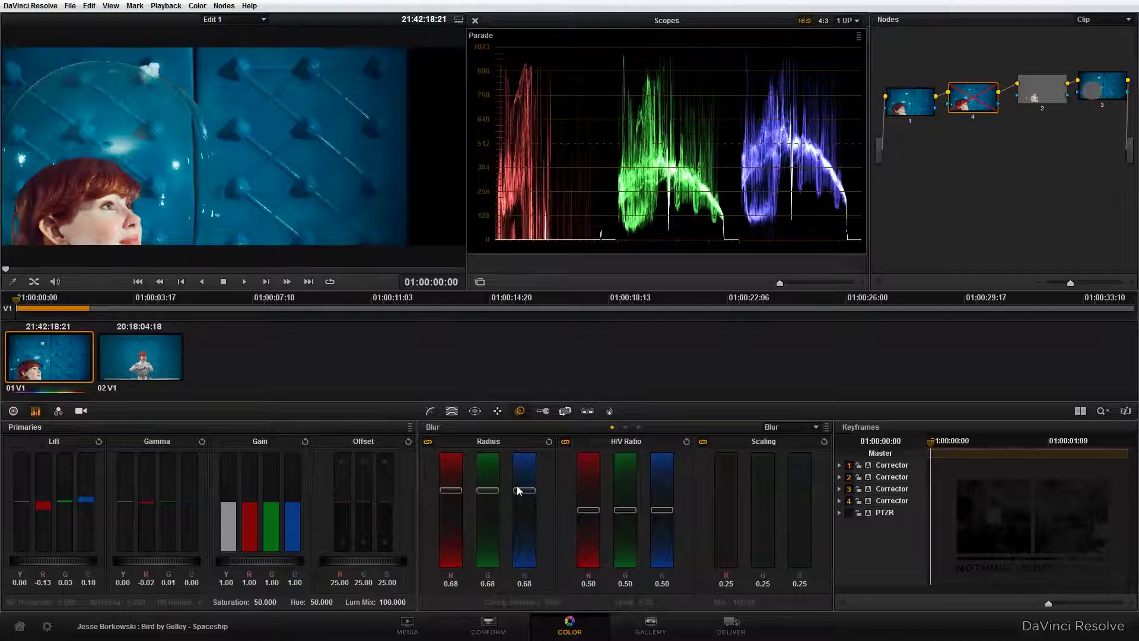
{"action": "key", "text": "ctrl+d"}
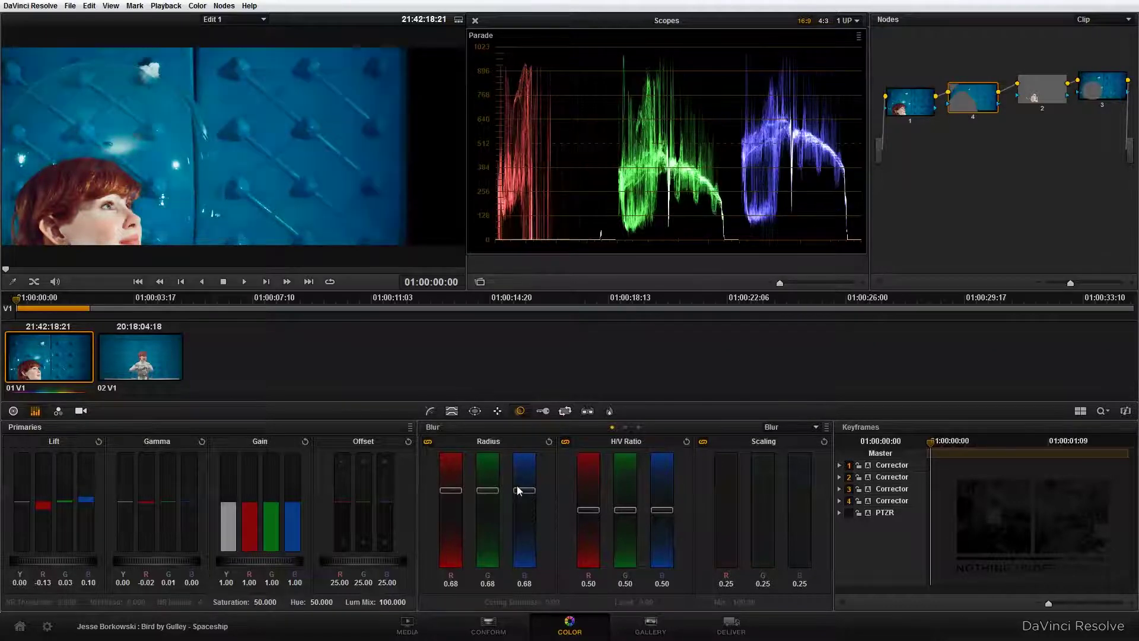
{"action": "key", "text": "ctrl+d"}
{"action": "key", "text": "ctrl+d"}
{"action": "key", "text": "ctrl+d"}
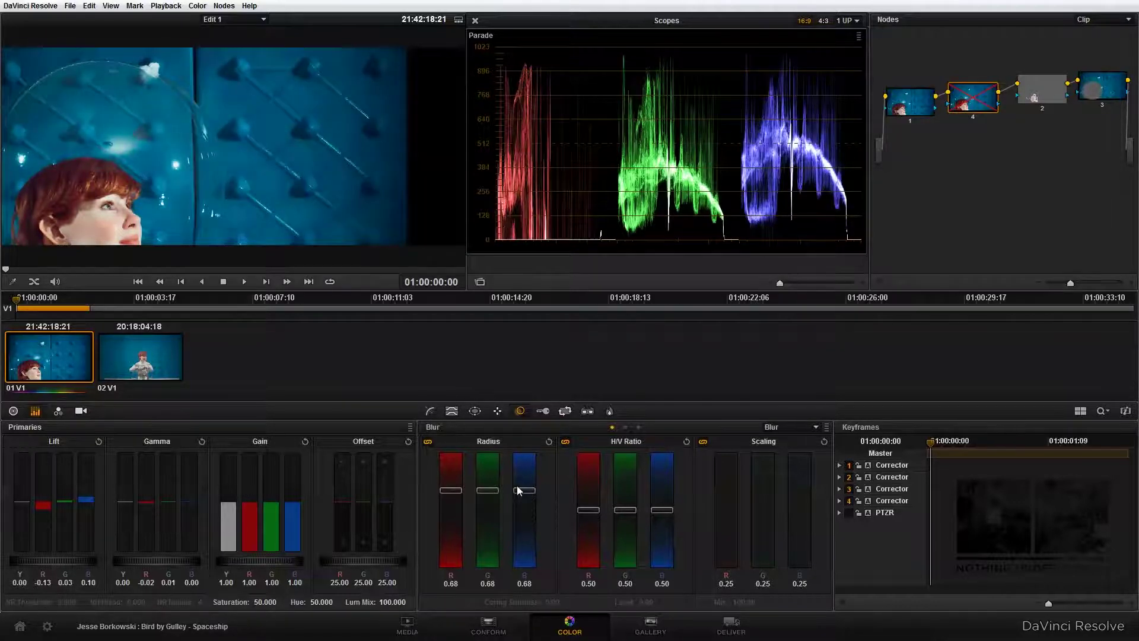
{"action": "key", "text": "ctrl+d"}
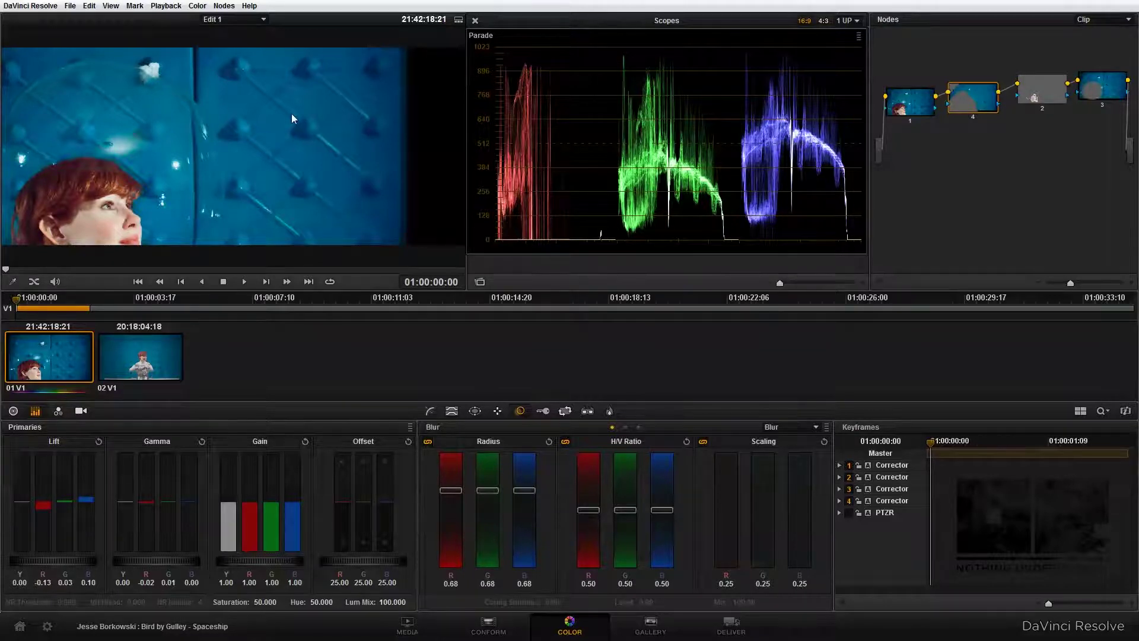
{"action": "left_click", "coordinate": [452, 411]}
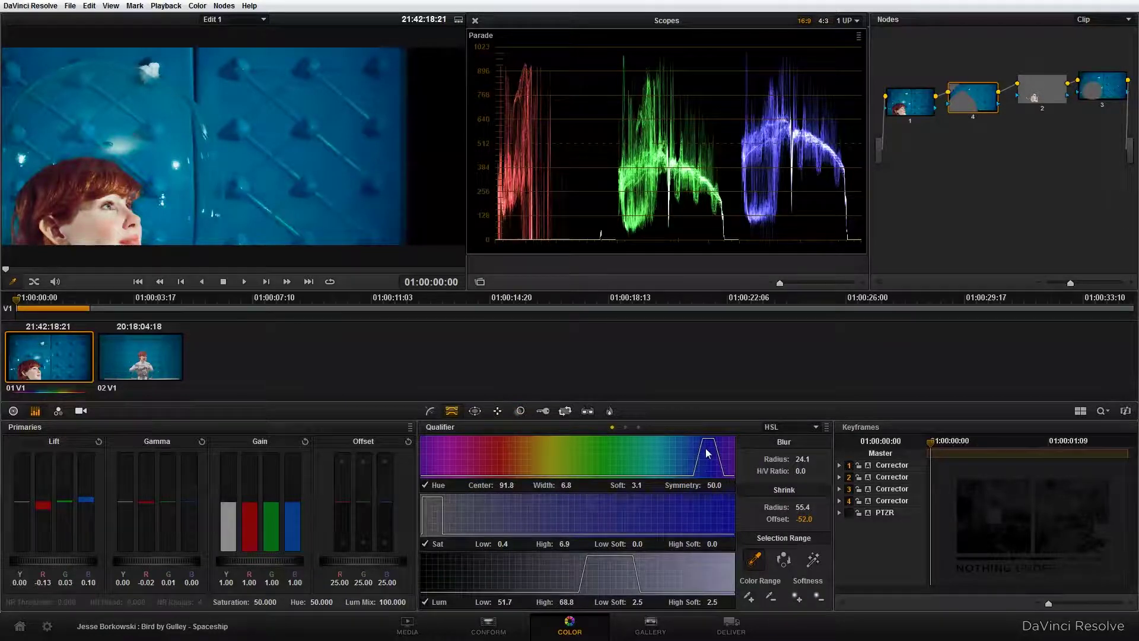
- Play back the graded clip, then stop and return to the start
{"action": "key", "text": "space"}
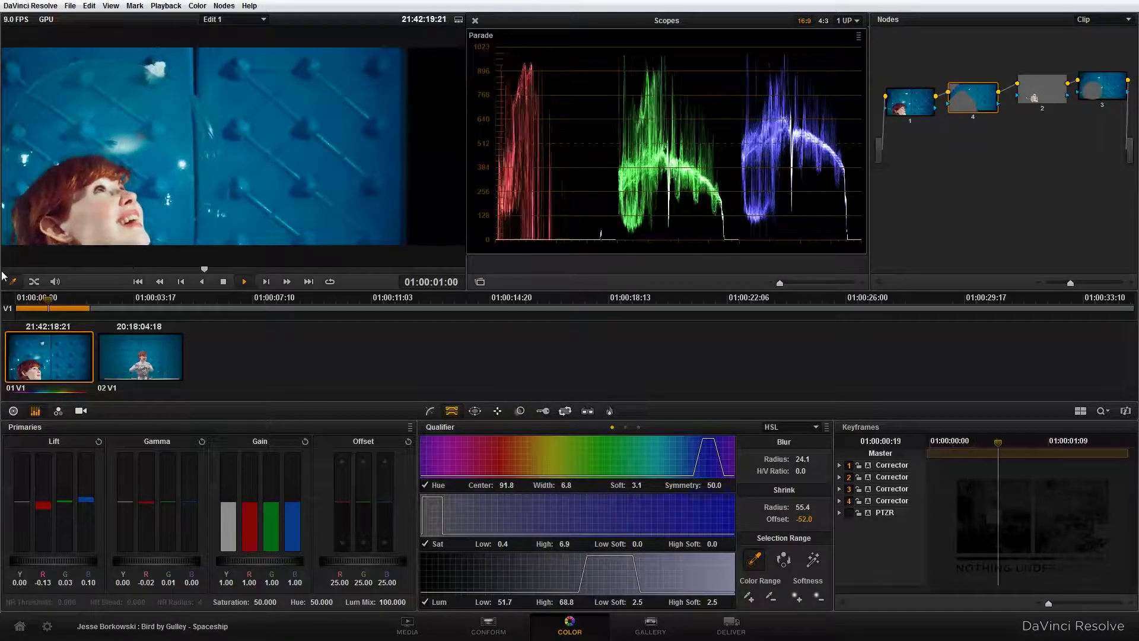
{"action": "left_click", "coordinate": [6, 270]}
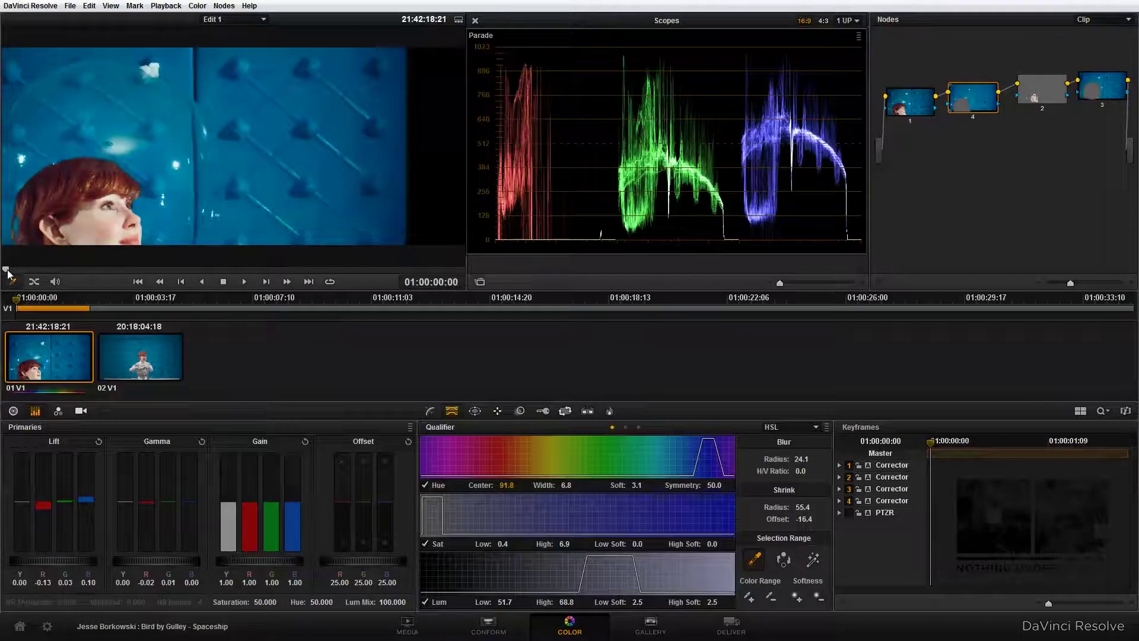